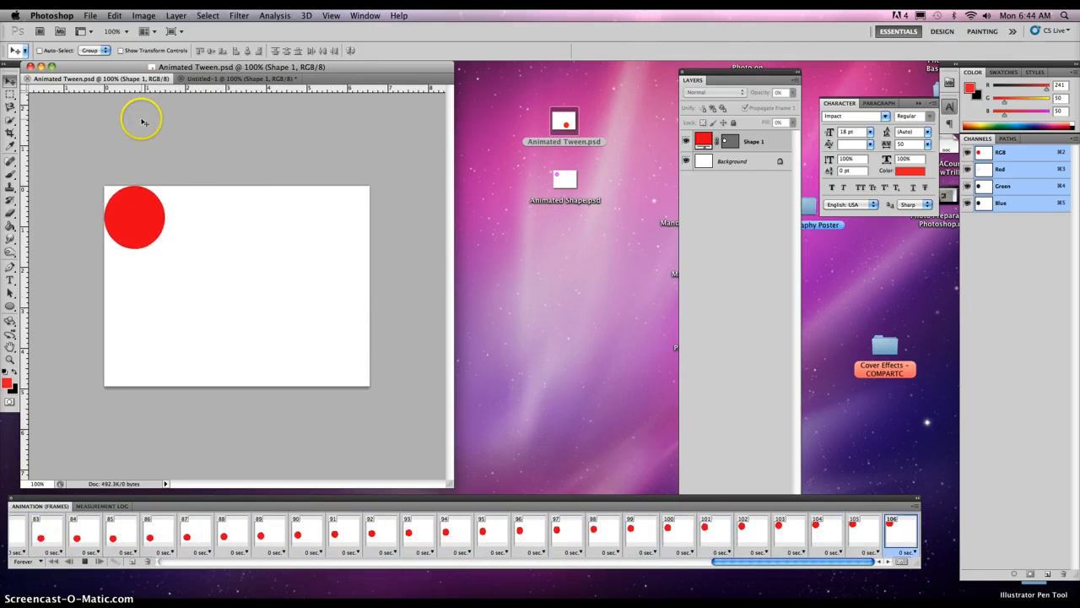
# Create a new 500 × 500 pixel document at 72 pixels/inch in RGB Color with a white background
pyautogui.click(90, 15)
pyautogui.click(99, 32)
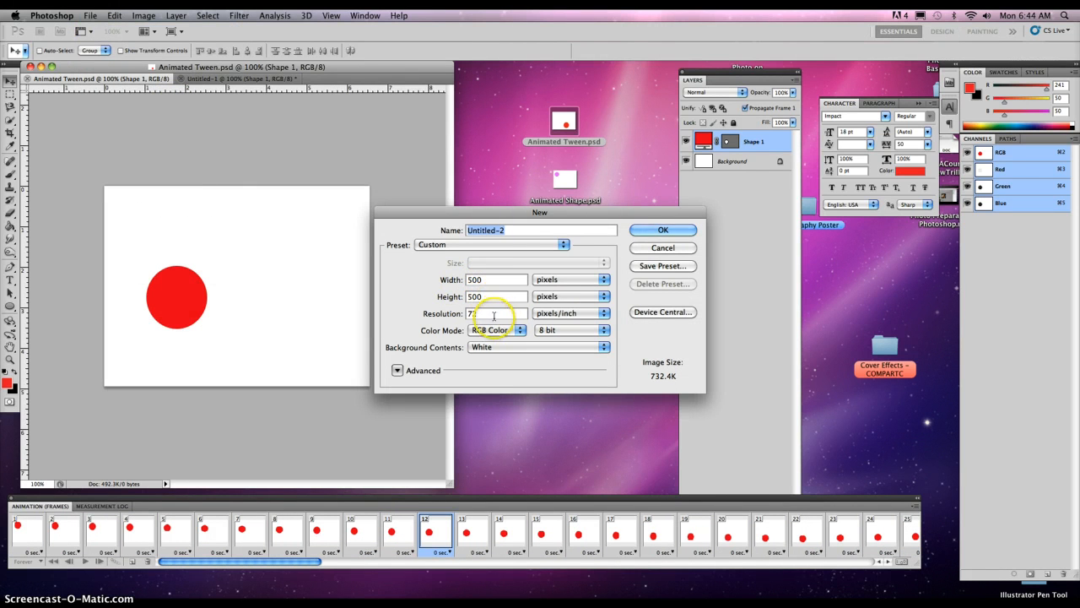
pyautogui.click(663, 230)
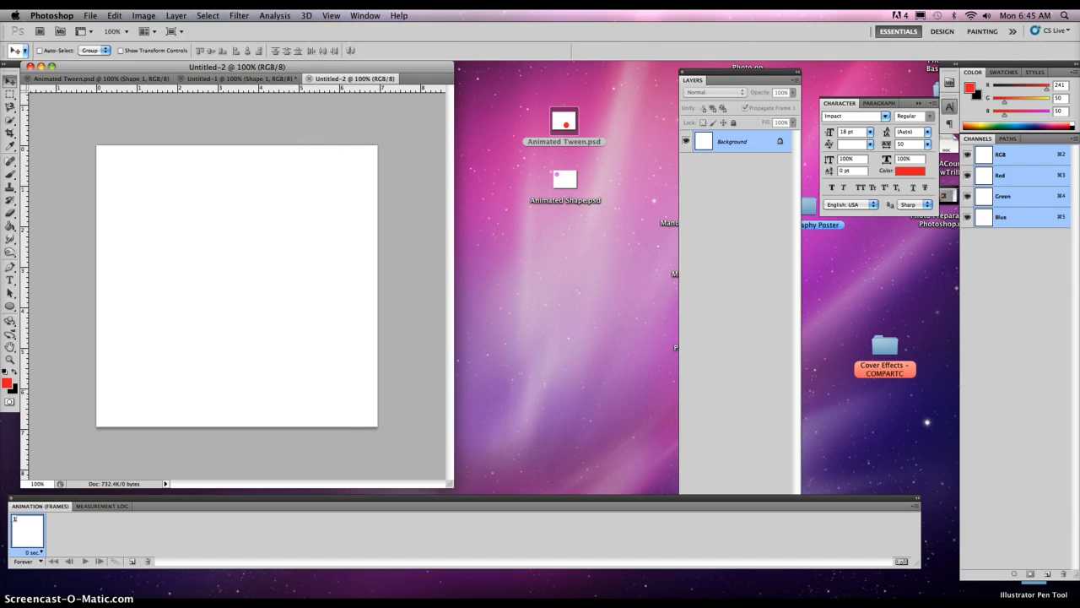
# Switch the animation to timeline mode and return it to frame mode
pyautogui.click(364, 15)
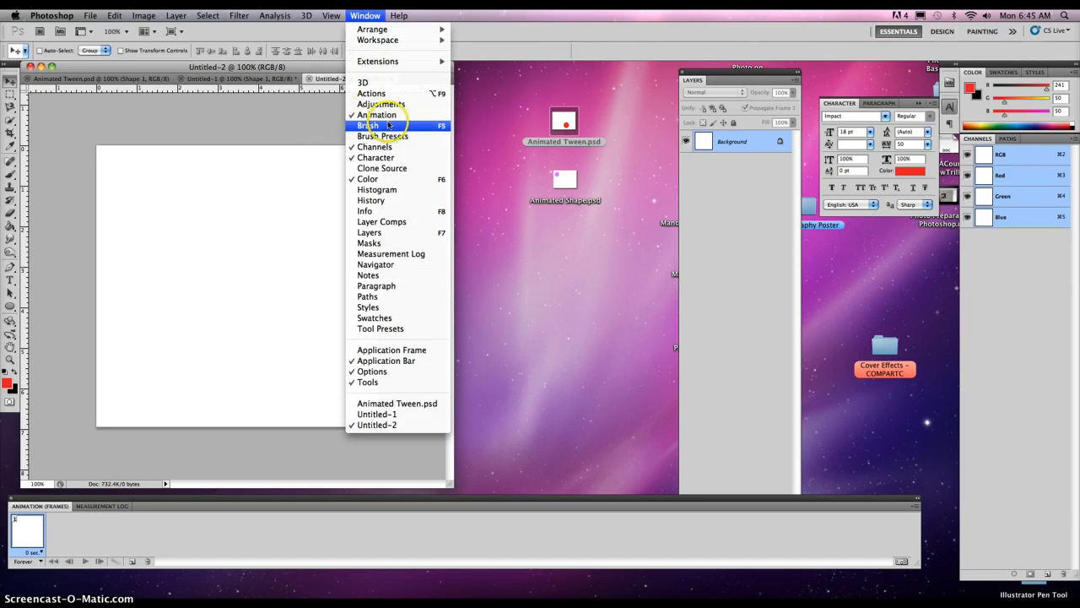
pyautogui.click(368, 17)
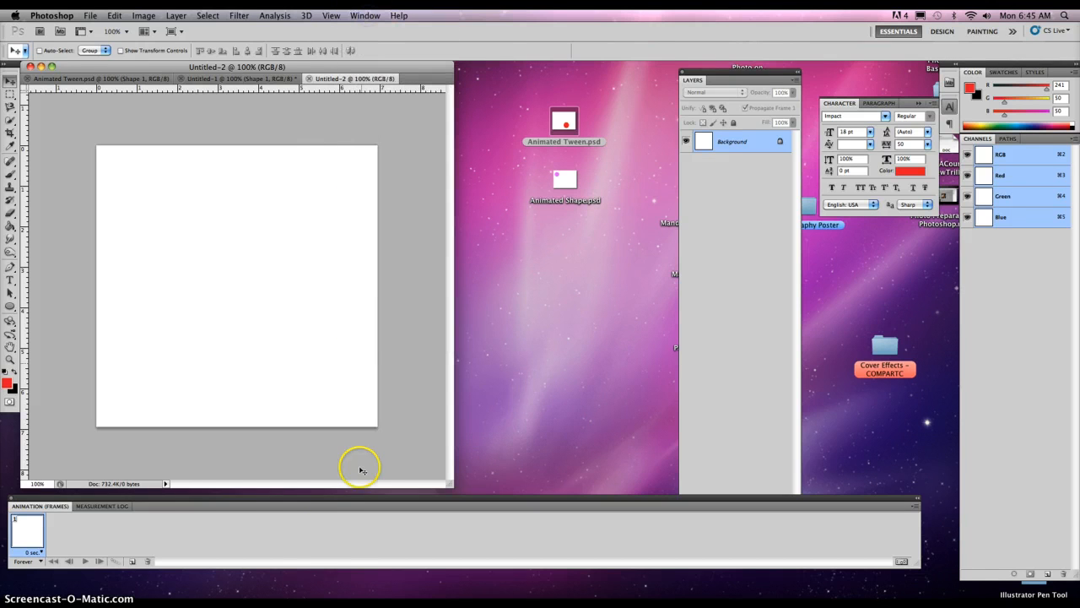
pyautogui.click(903, 561)
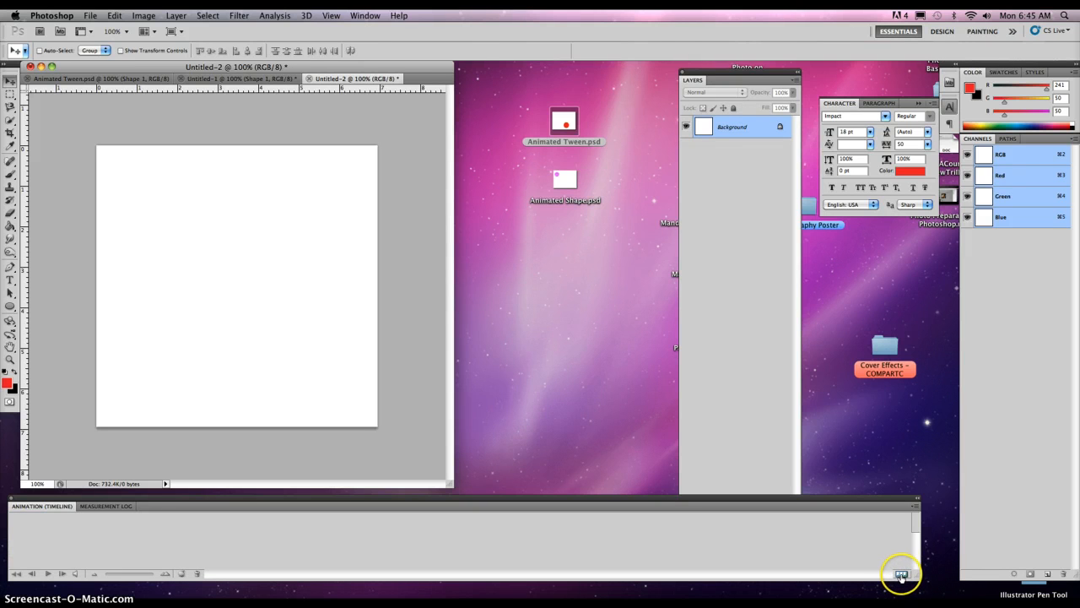
pyautogui.click(902, 573)
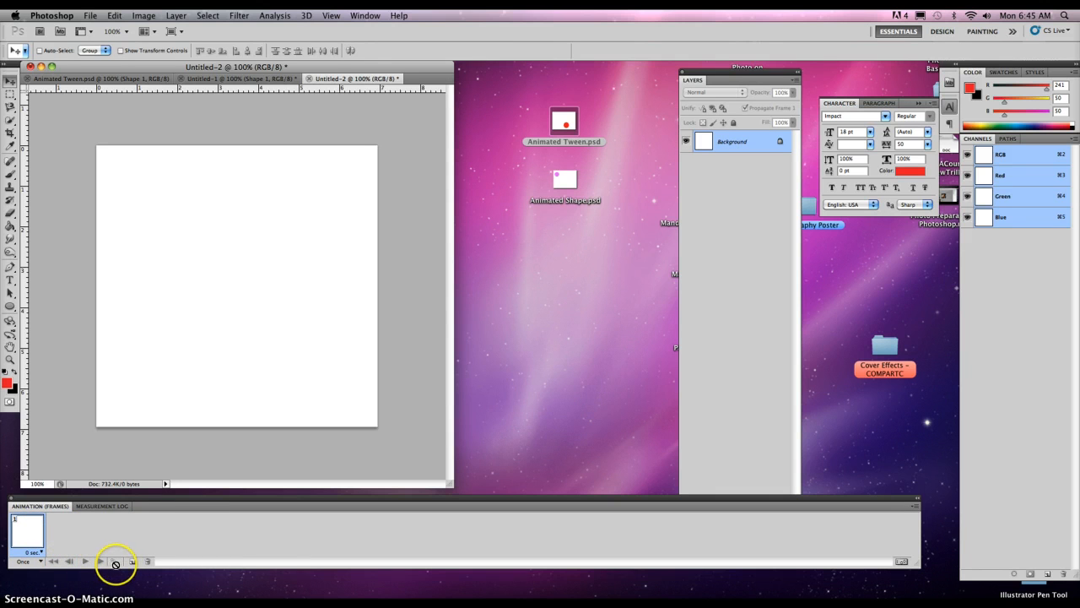
# Draw a red circle about 1.8 inches wide with the Ellipse tool and fit it into the canvas's upper-left corner
pyautogui.click(9, 307)
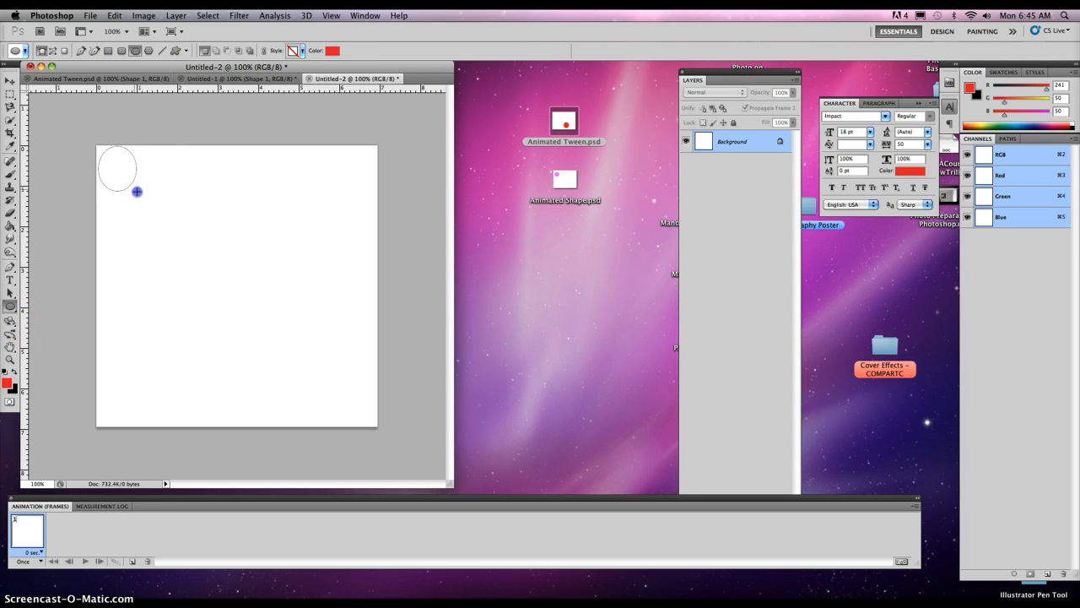
pyautogui.moveTo(137, 192); pyautogui.dragTo(172, 218)
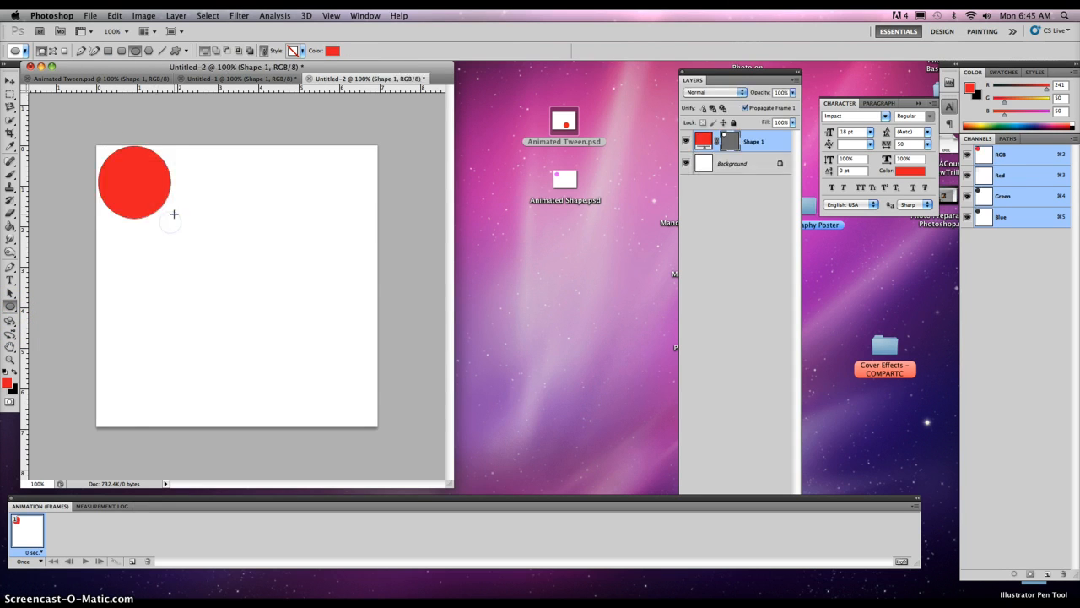
pyautogui.click(10, 80)
pyautogui.moveTo(132, 174); pyautogui.dragTo(131, 174)
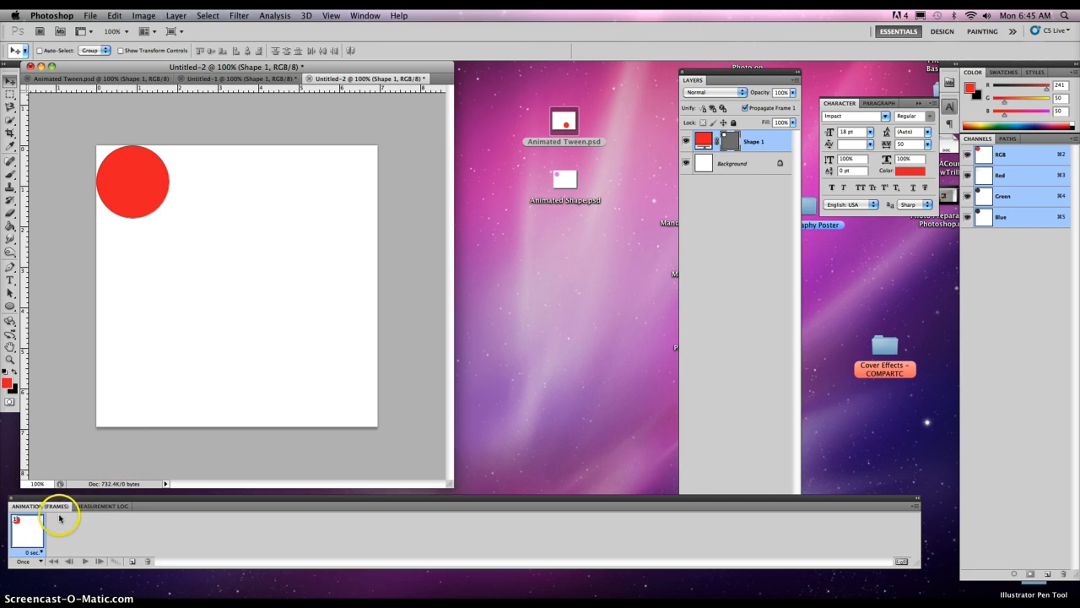
# Copy animation frame 1 and paste it with the Paste After Selection method
pyautogui.click(25, 539)
pyautogui.click(914, 507)
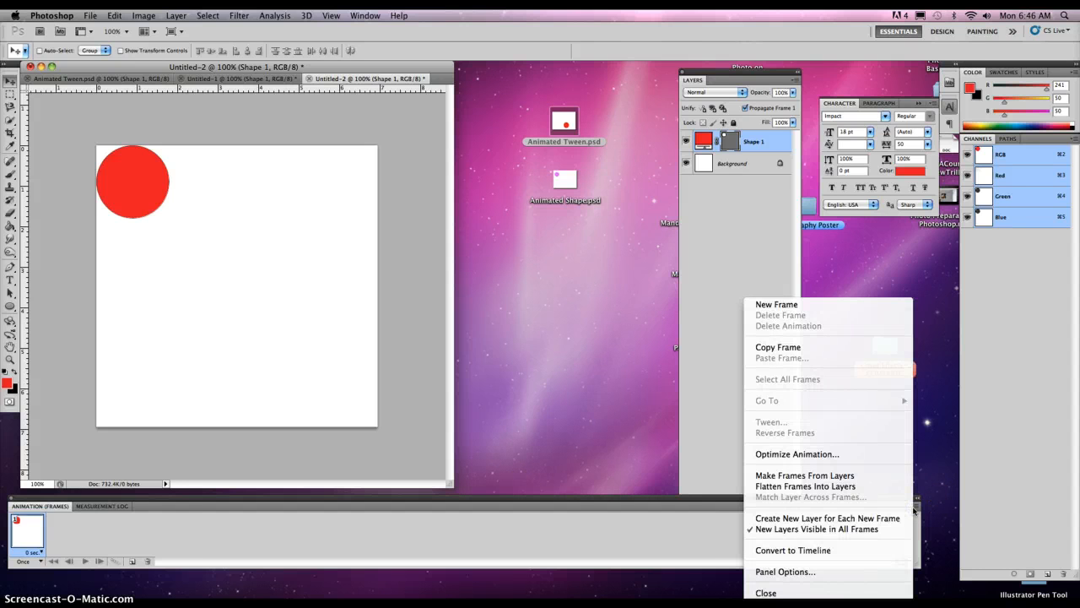
pyautogui.click(784, 349)
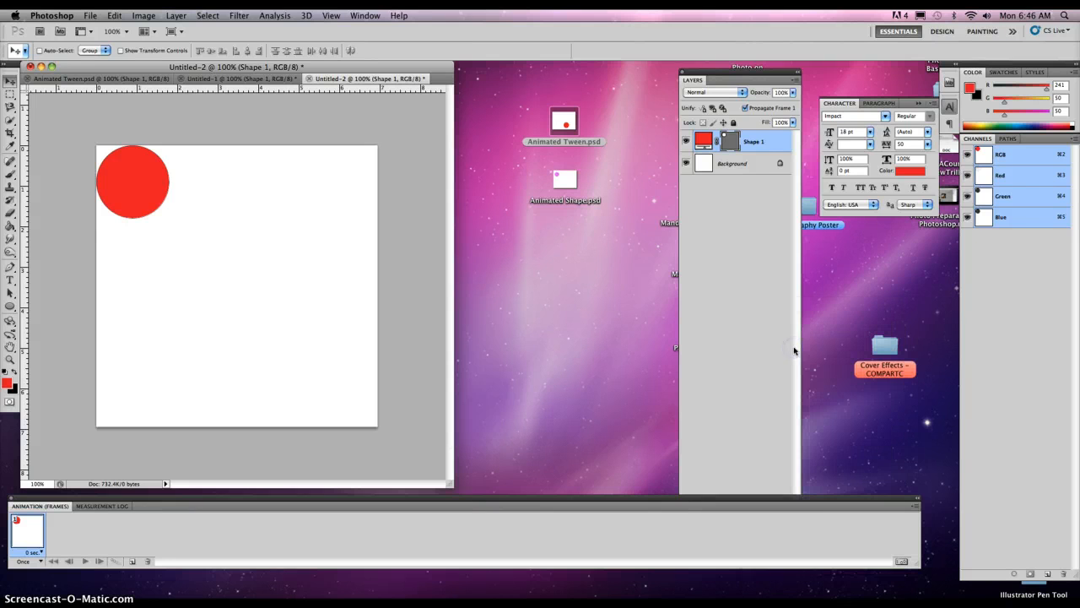
pyautogui.click(915, 508)
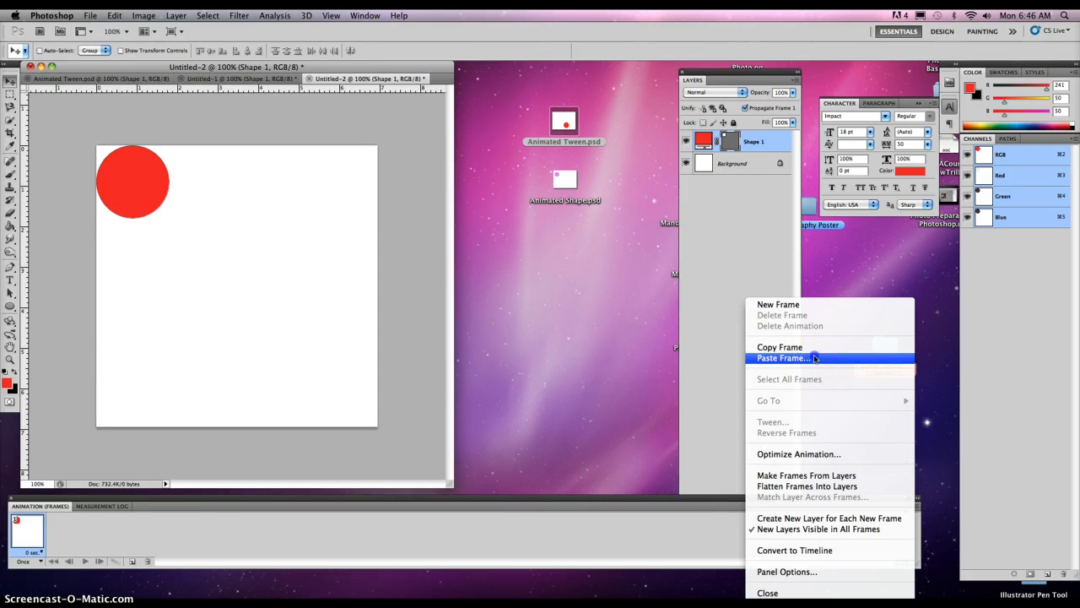
pyautogui.click(783, 358)
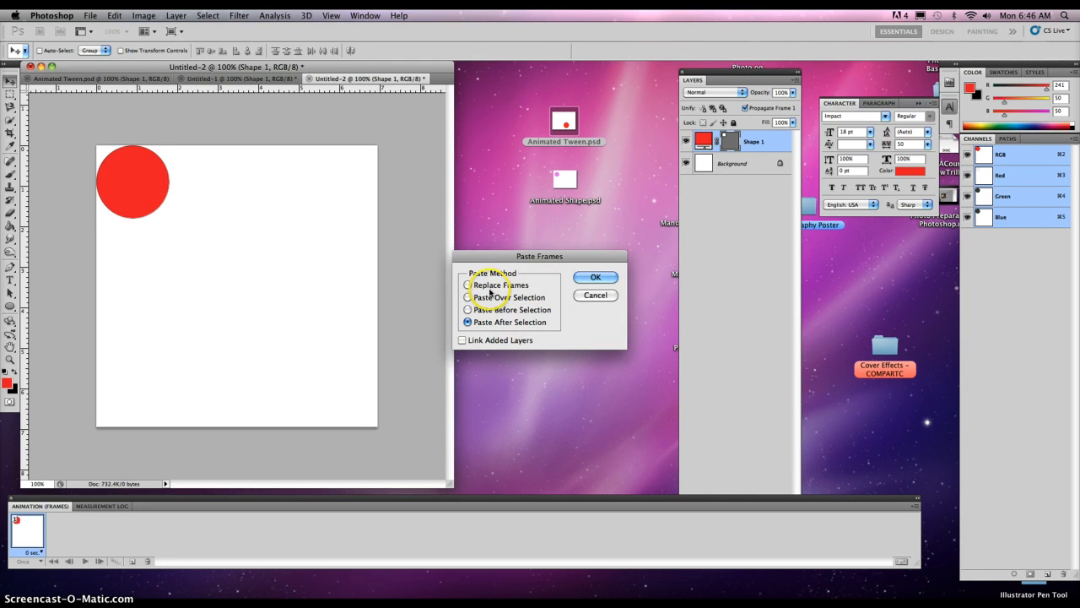
pyautogui.click(594, 279)
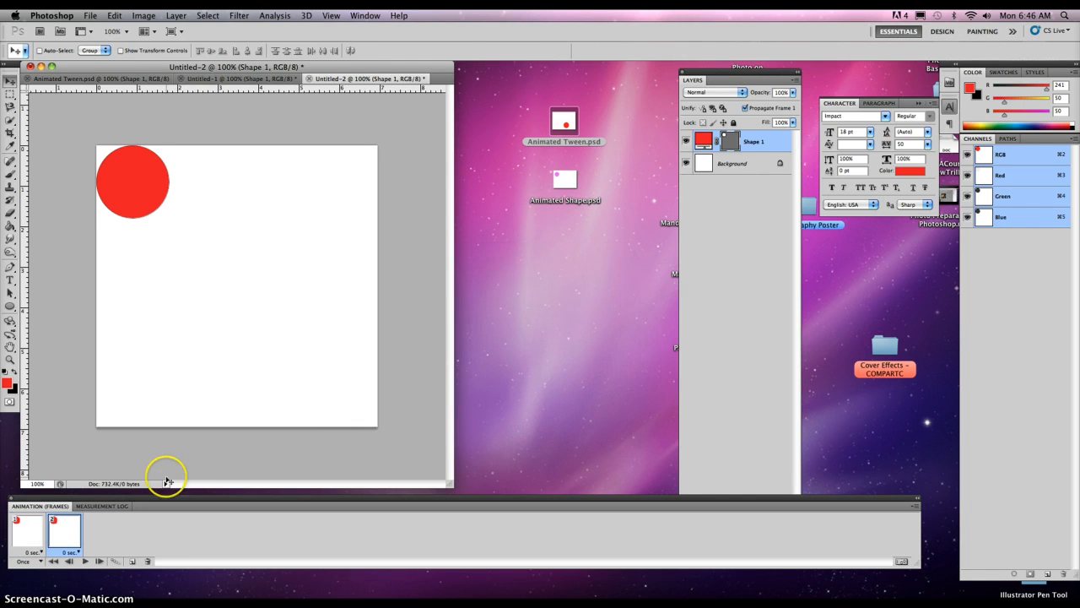
# In frame 2, move the red circle down to the canvas's bottom edge, slightly left of centre
pyautogui.rightClick(70, 537)
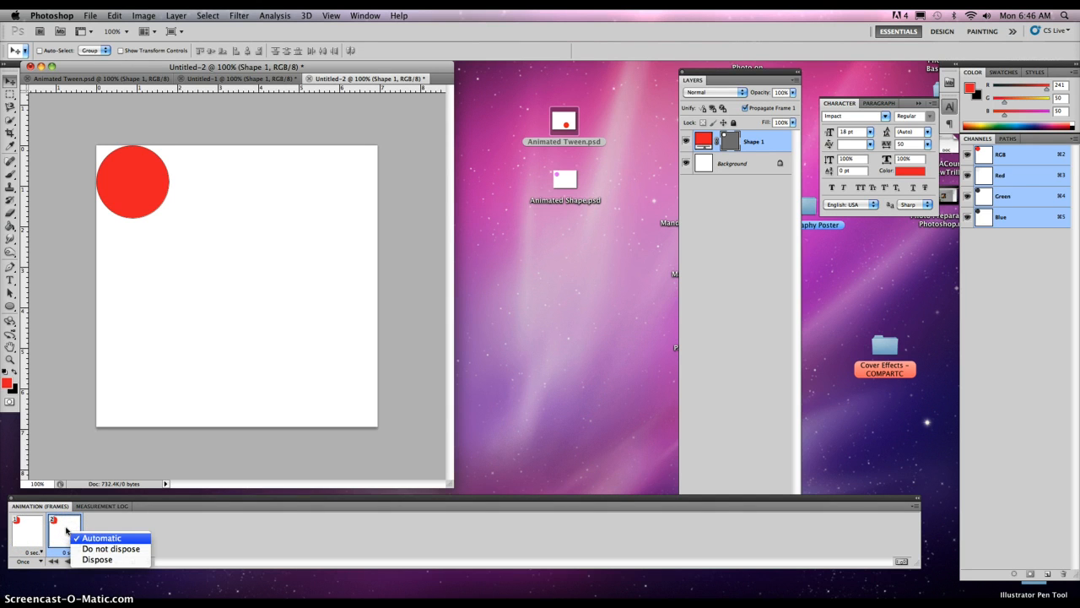
pyautogui.click(66, 529)
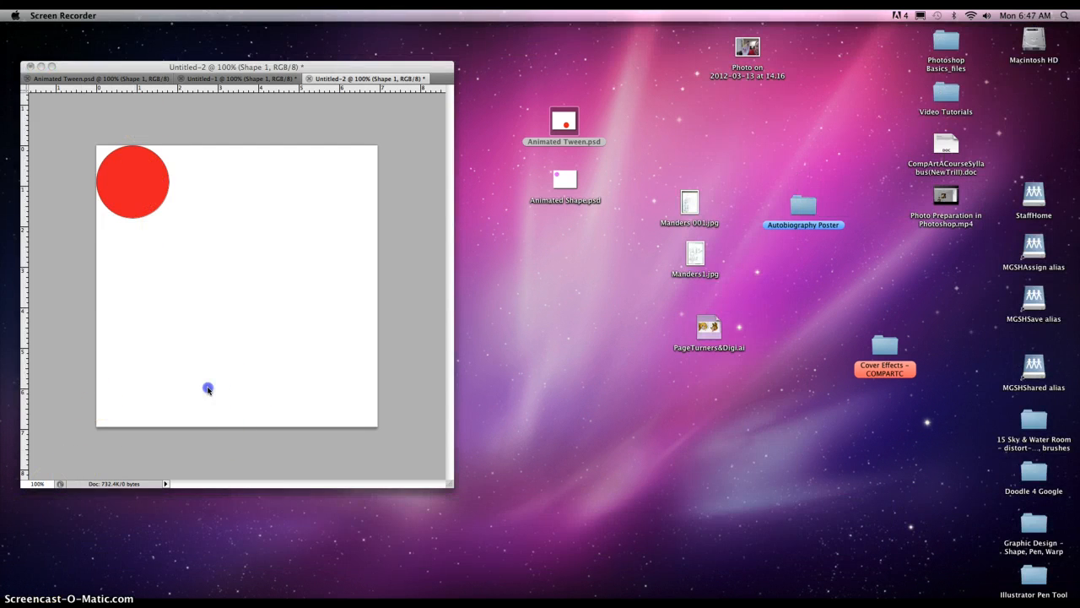
pyautogui.click(208, 388)
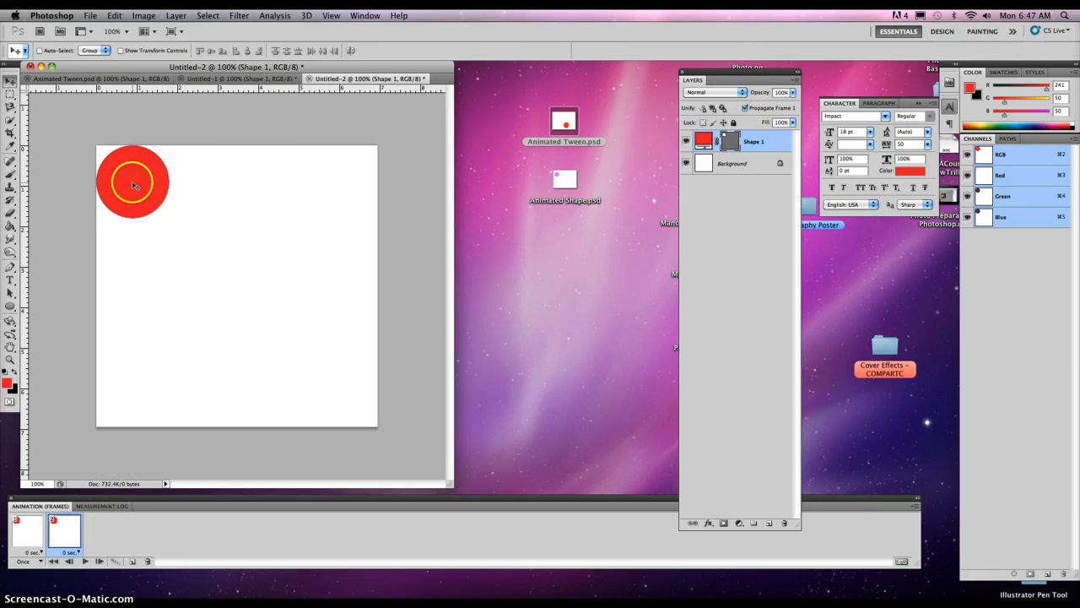
pyautogui.moveTo(124, 180); pyautogui.dragTo(193, 389)
# Tween frames 1 and 2 with 10 added frames, using all layers and the position, opacity and effects parameters
pyautogui.click(70, 545)
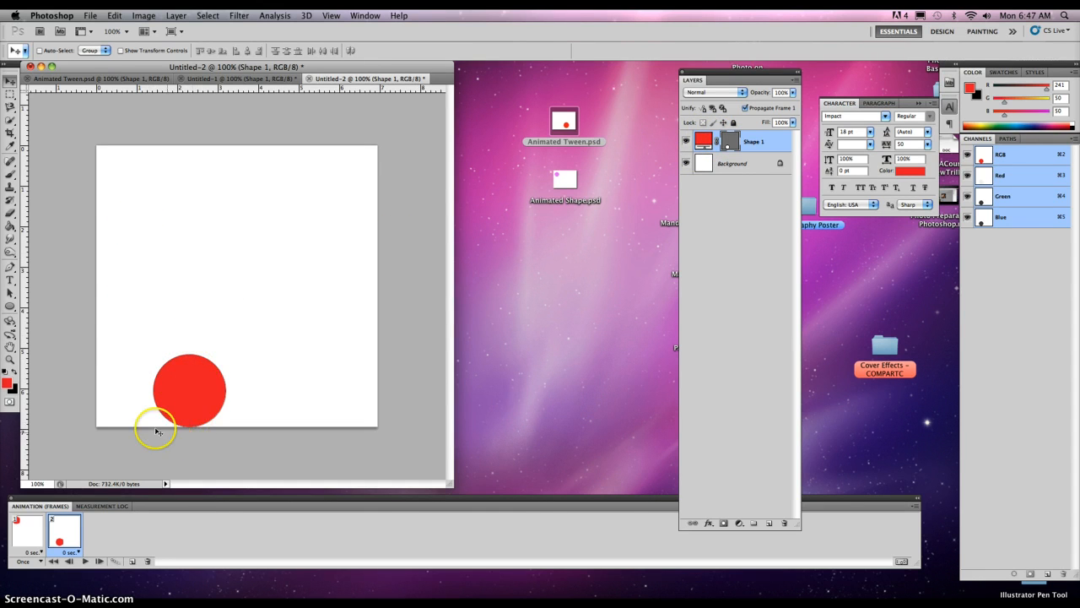
pyautogui.click(31, 536)
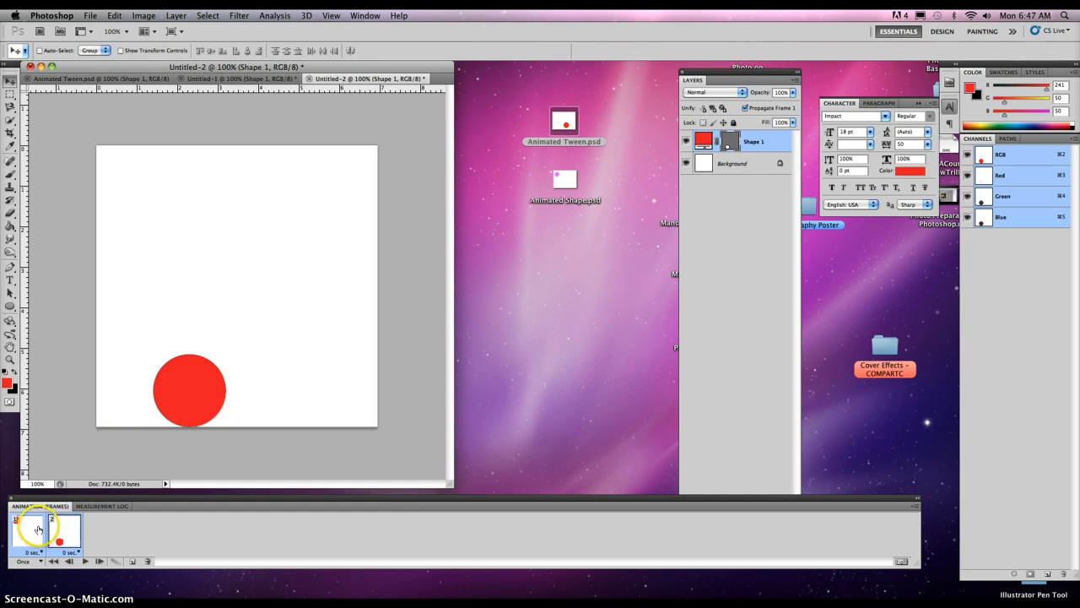
pyautogui.click(115, 561)
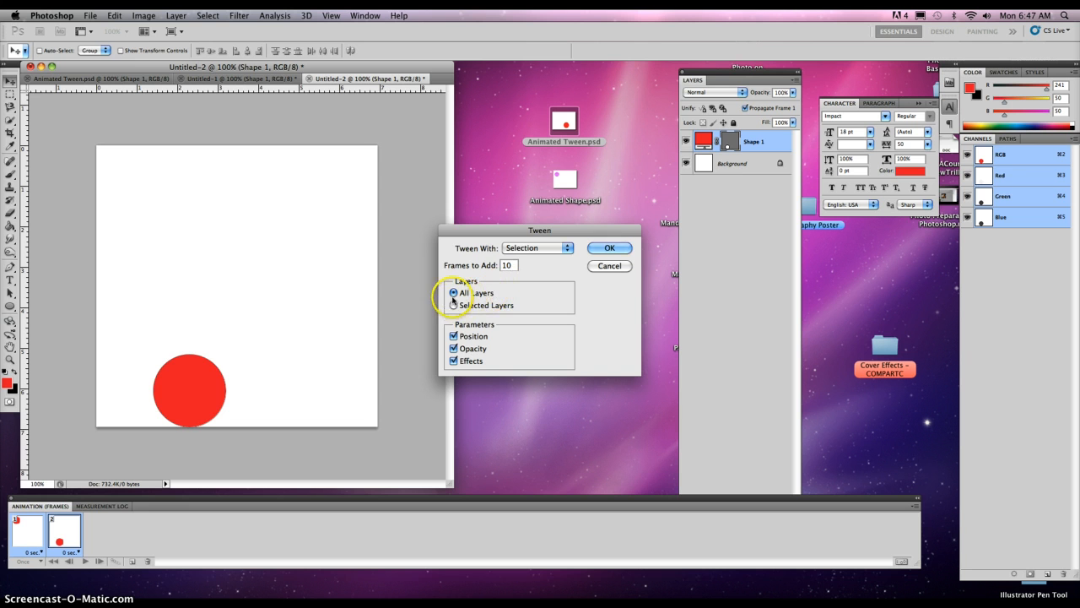
pyautogui.click(503, 266)
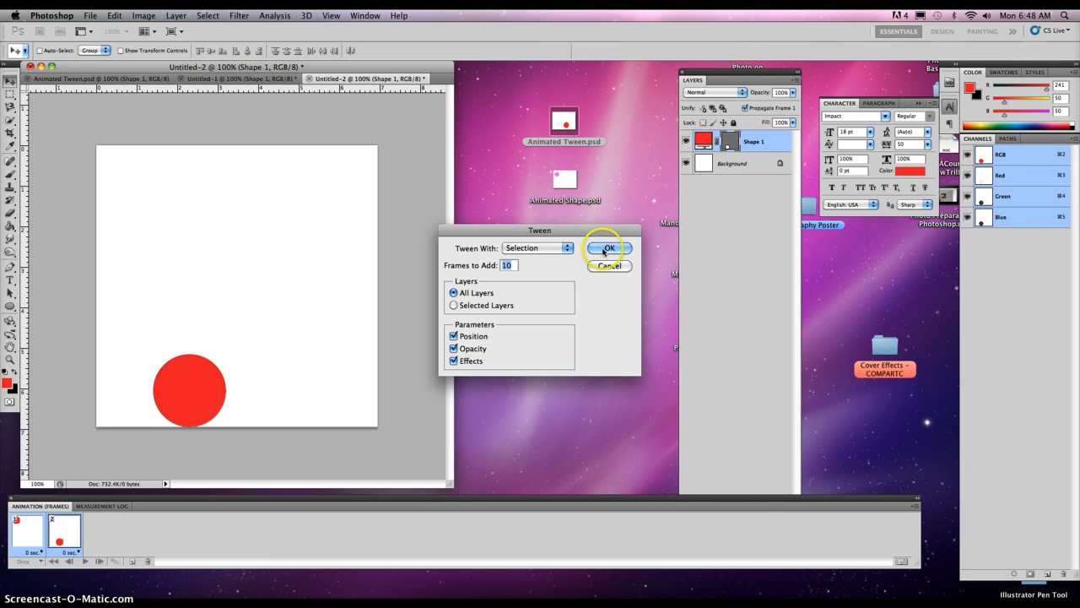
pyautogui.click(606, 250)
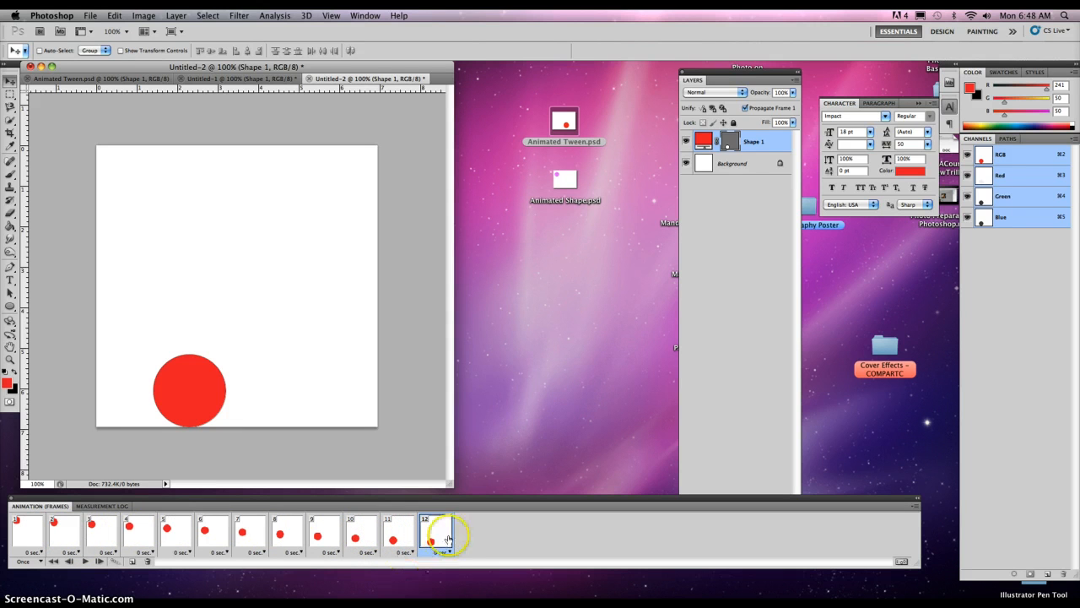
# Play the animation from the first frame to preview the circle's downward movement
pyautogui.click(34, 530)
pyautogui.click(84, 561)
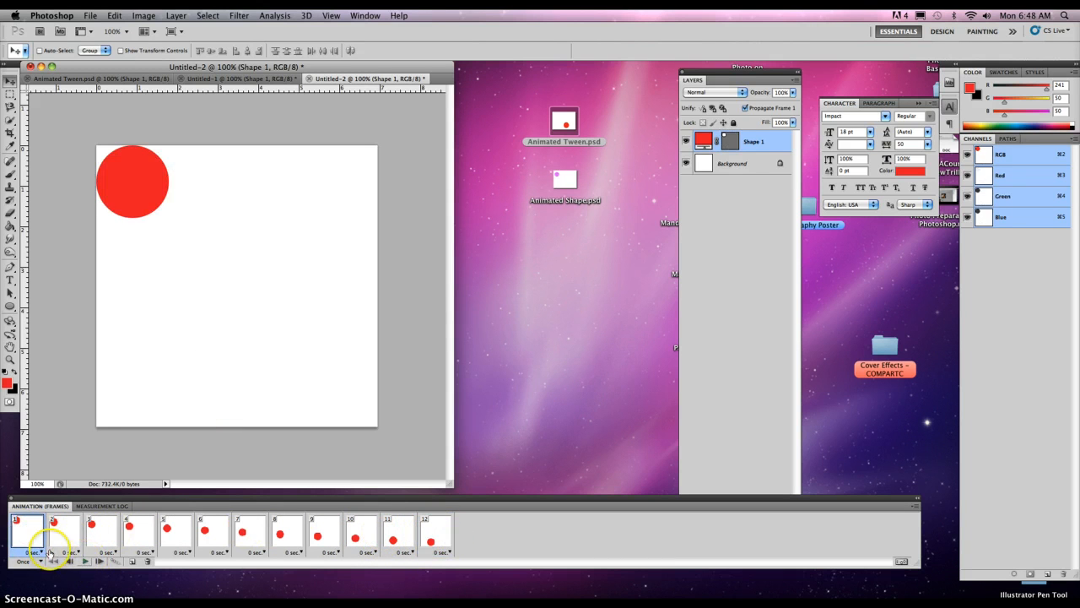
pyautogui.click(84, 561)
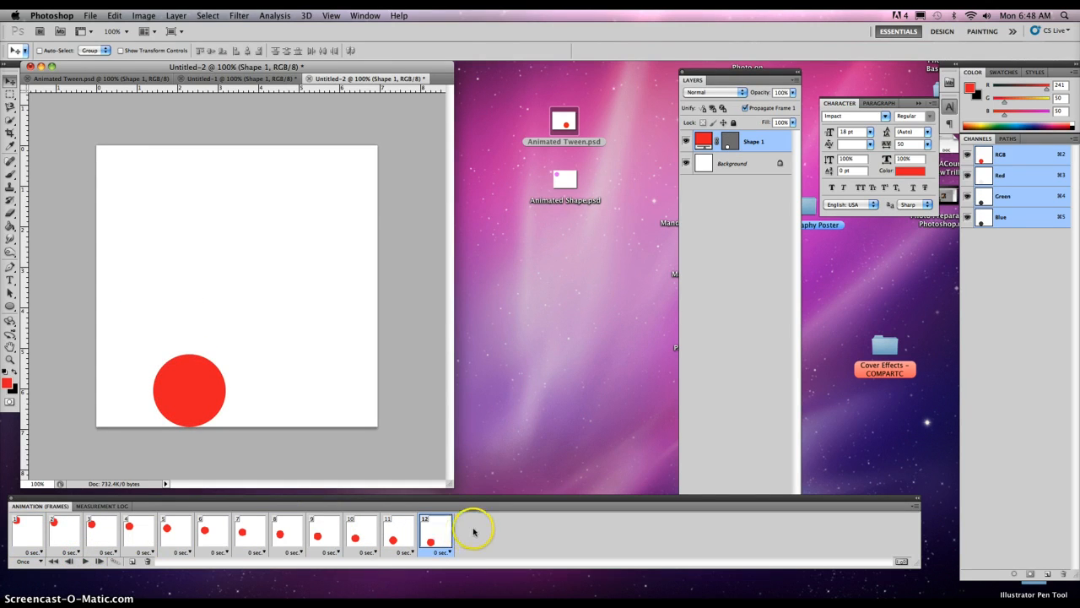
# Paste a copy of frame 12 after it and move the new frame's circle to the canvas's top edge, right of centre
pyautogui.click(914, 507)
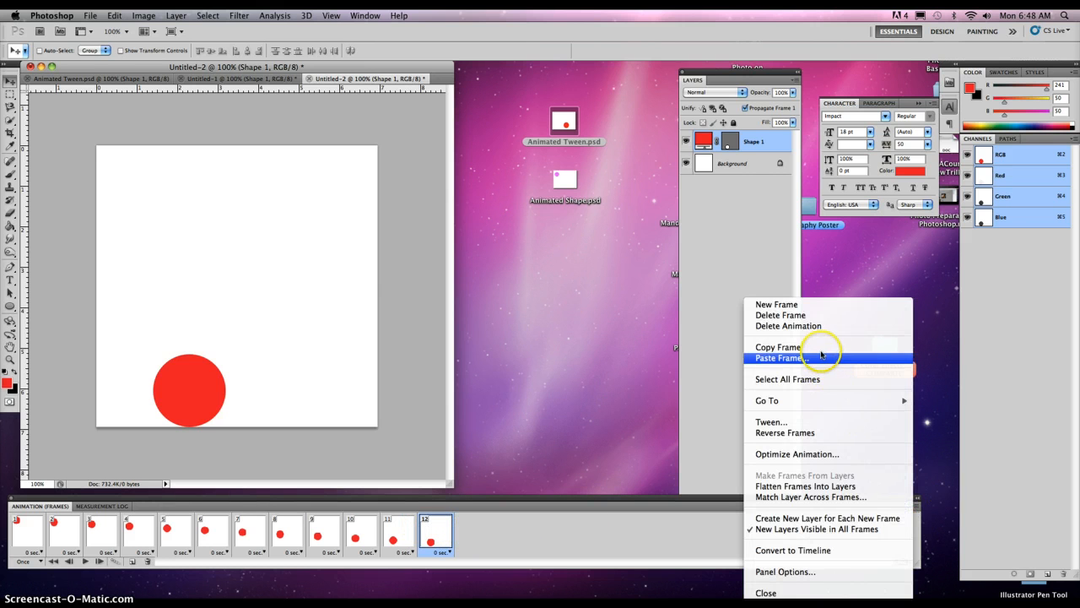
pyautogui.click(778, 346)
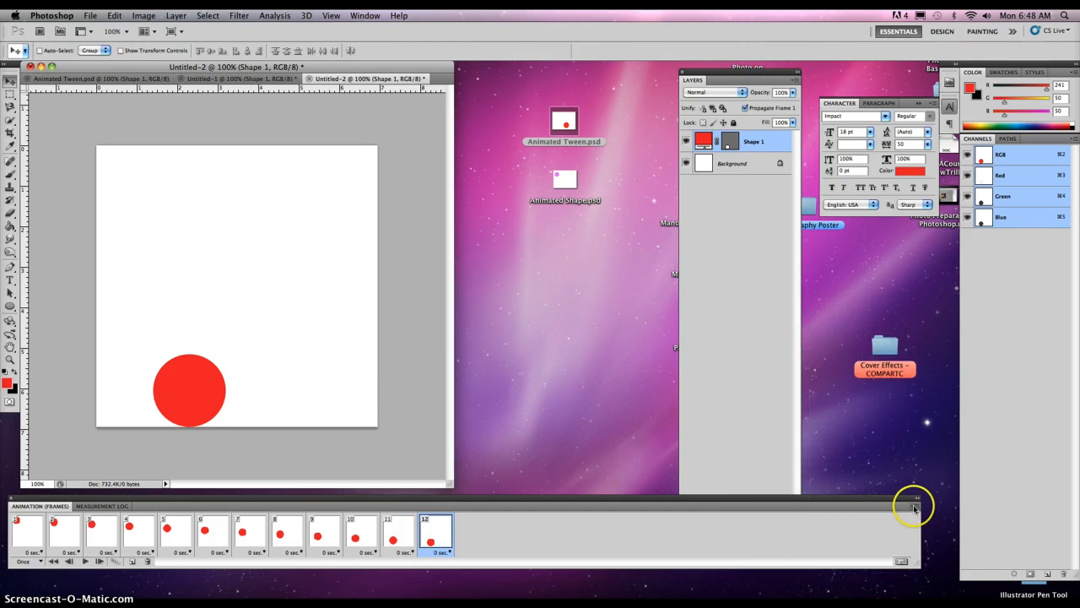
pyautogui.click(914, 507)
pyautogui.click(771, 357)
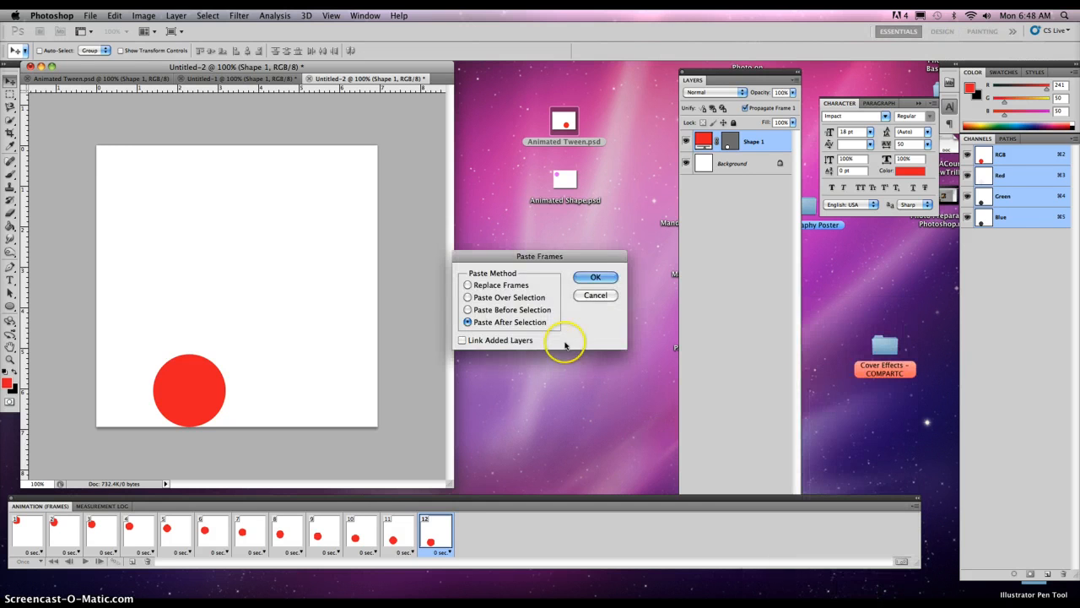
pyautogui.click(596, 278)
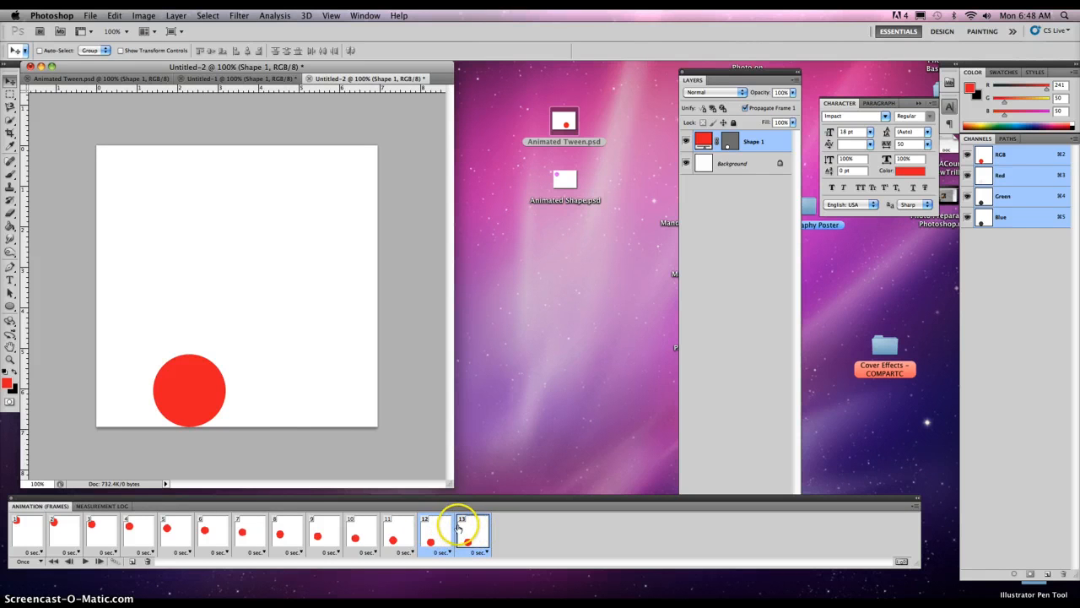
pyautogui.click(470, 541)
pyautogui.moveTo(189, 390); pyautogui.dragTo(309, 184)
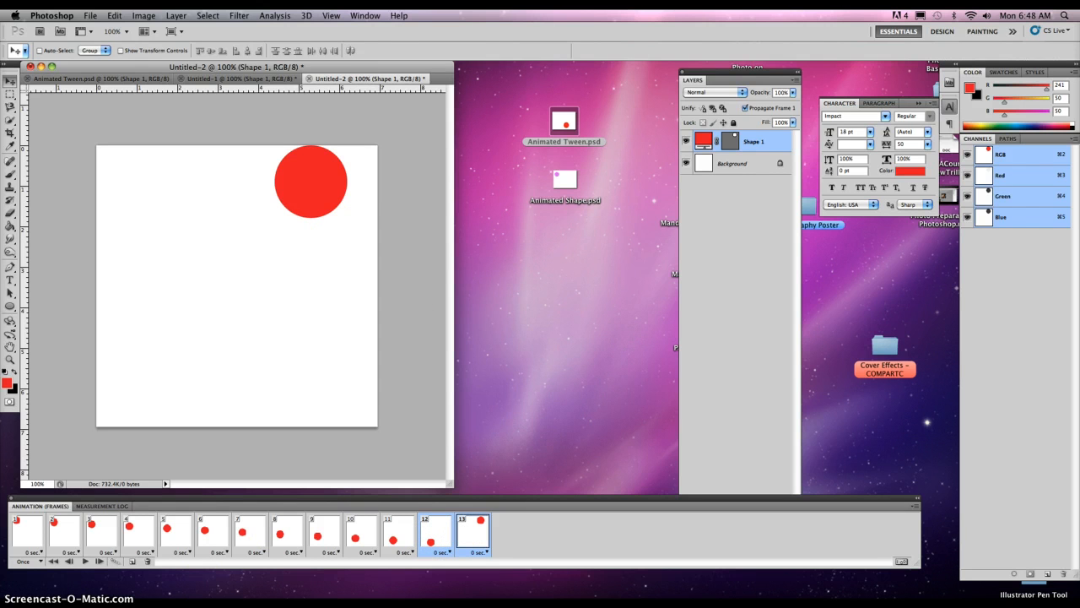
# Tween the selected frames 12 and 13 with 10 added frames across all layers, including position, opacity and effects
pyautogui.click(113, 563)
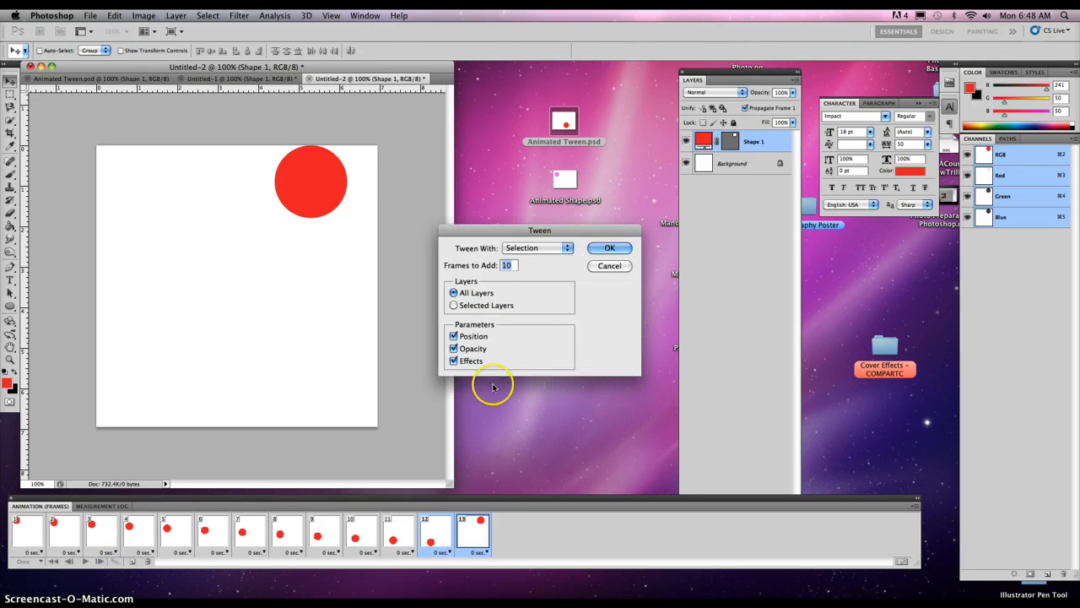
pyautogui.click(610, 248)
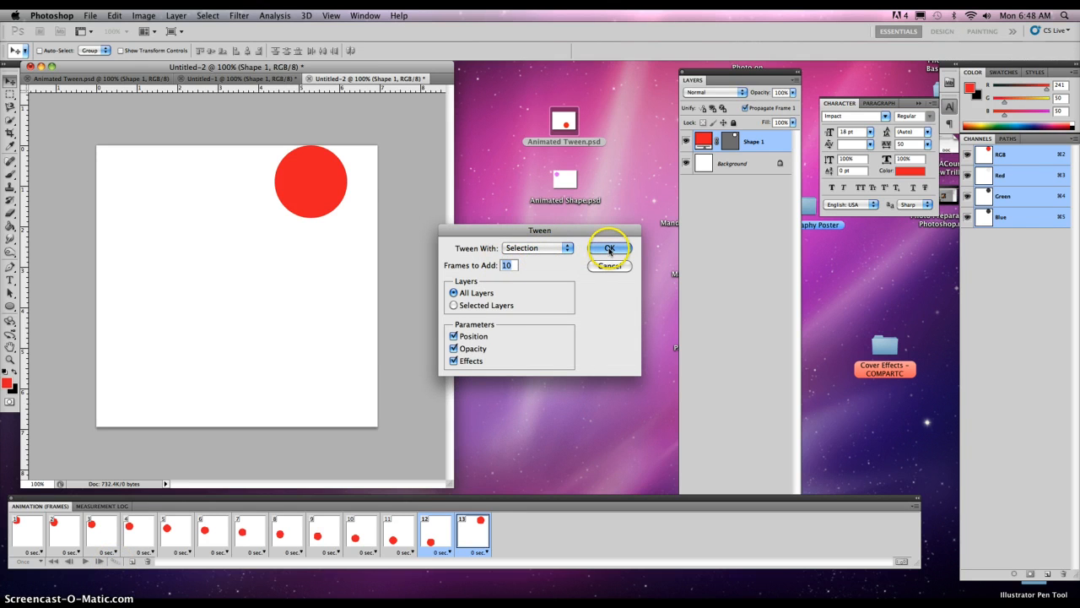
pyautogui.click(571, 247)
pyautogui.click(572, 249)
pyautogui.click(611, 247)
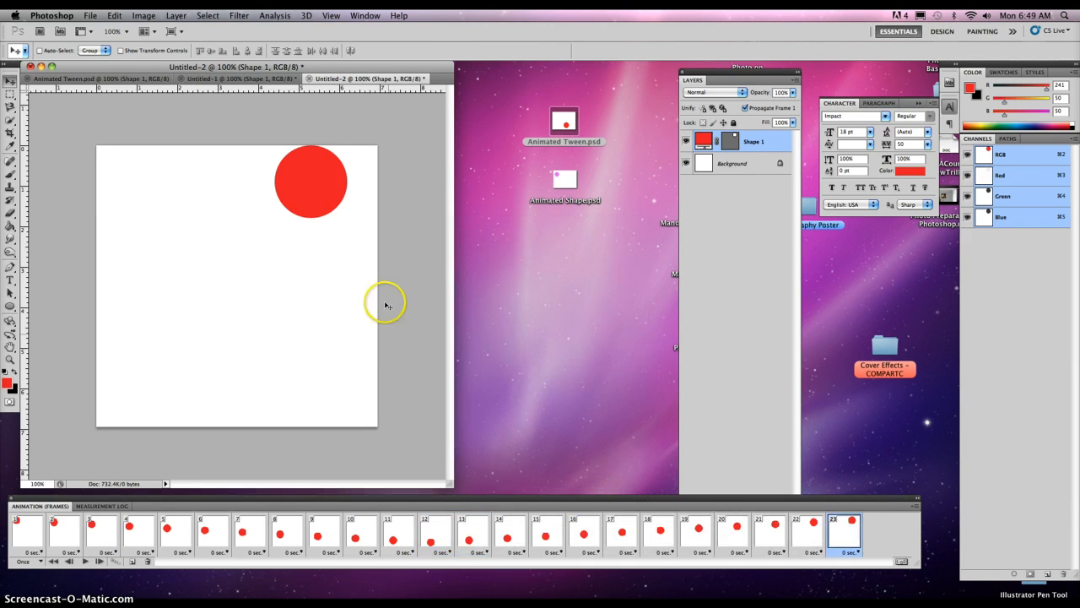
# Play the whole animation from frame 1 to preview the bounce down and back up
pyautogui.click(19, 535)
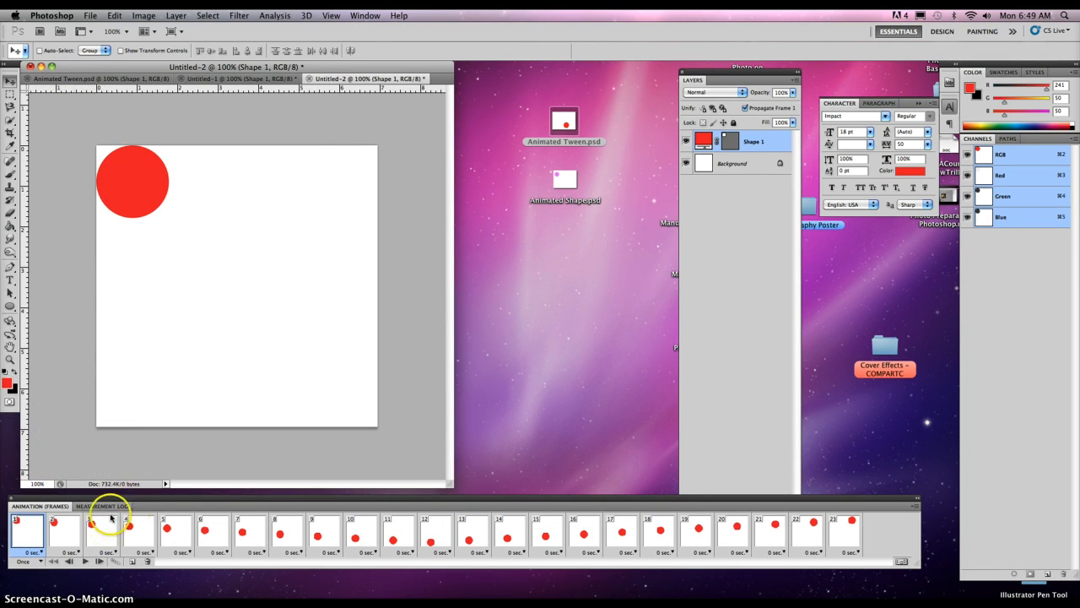
pyautogui.click(84, 561)
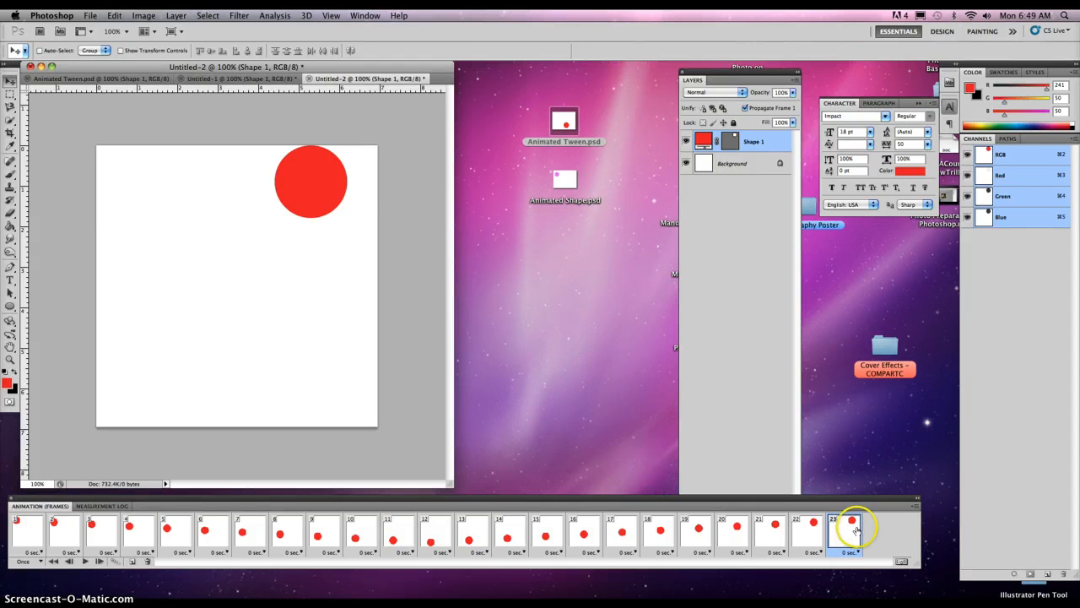
# Paste a copy of frame 23 after it and move the new frame's circle down to the canvas's right edge
pyautogui.click(914, 505)
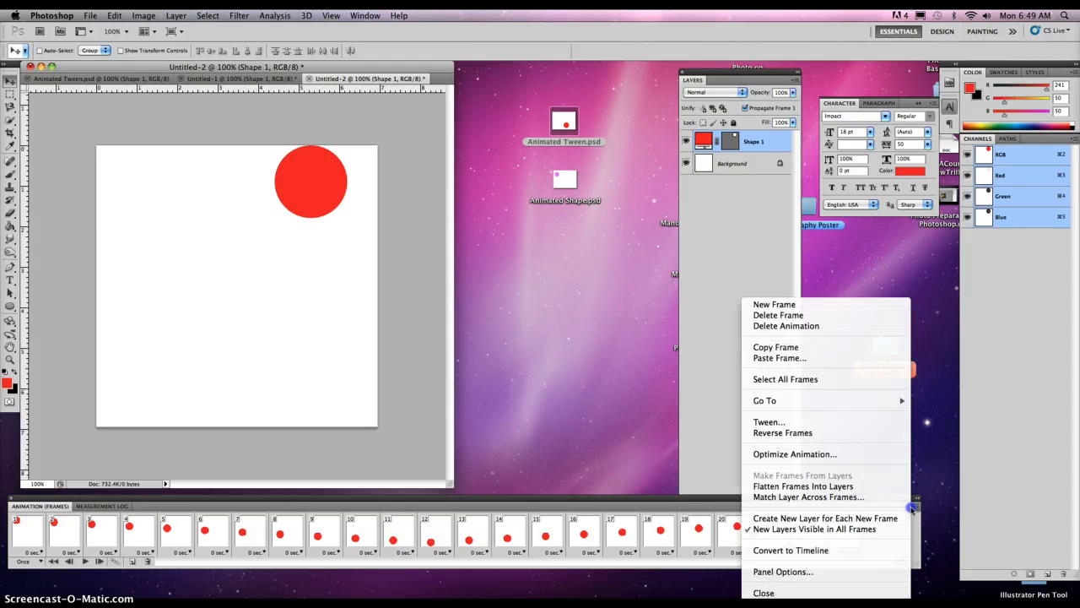
pyautogui.click(806, 349)
pyautogui.click(913, 507)
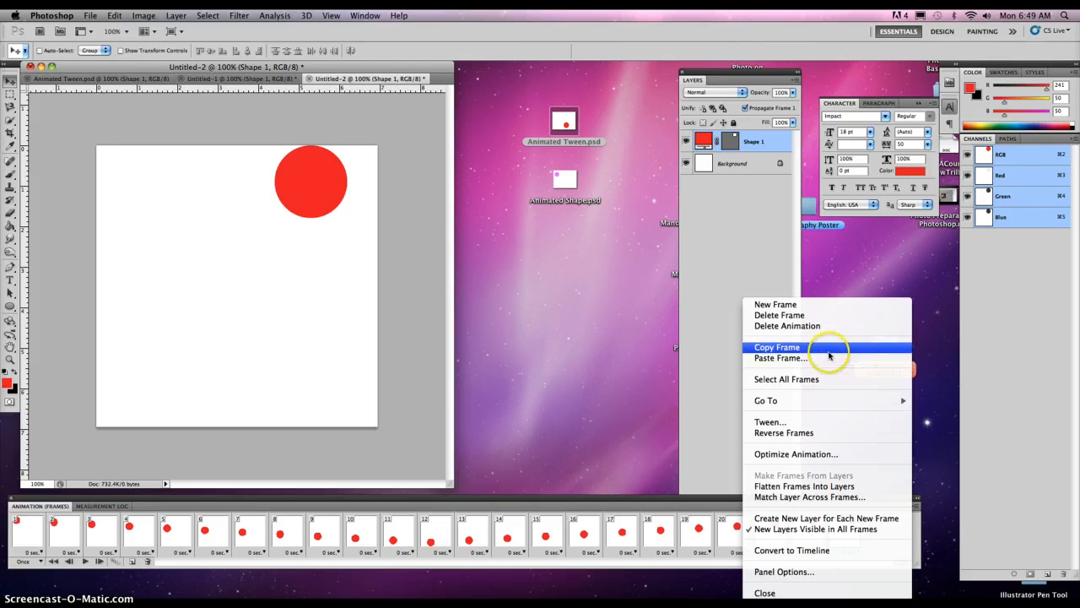
pyautogui.click(781, 358)
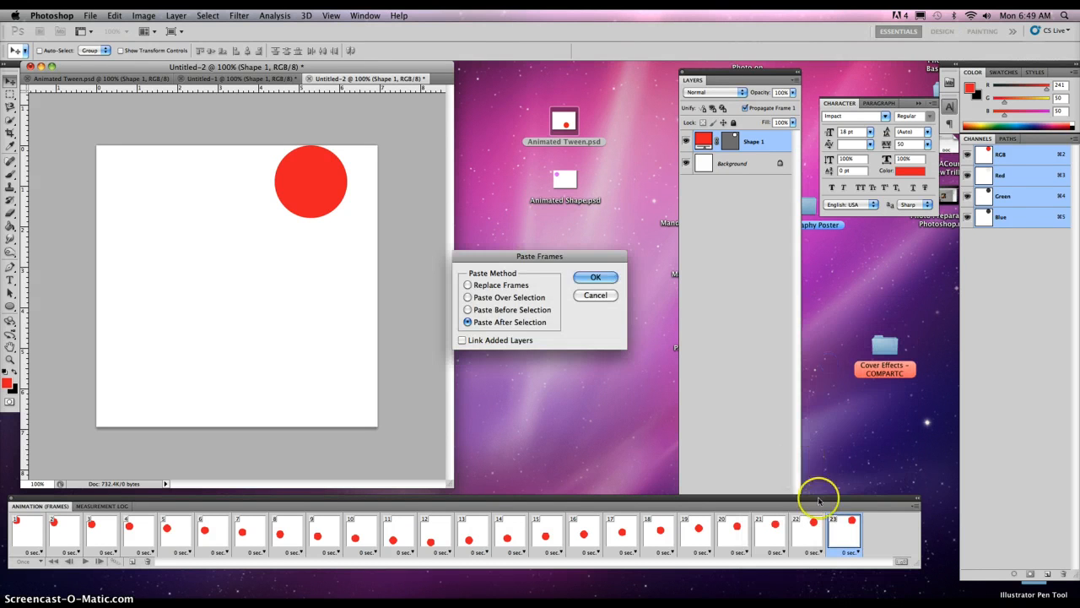
pyautogui.click(593, 279)
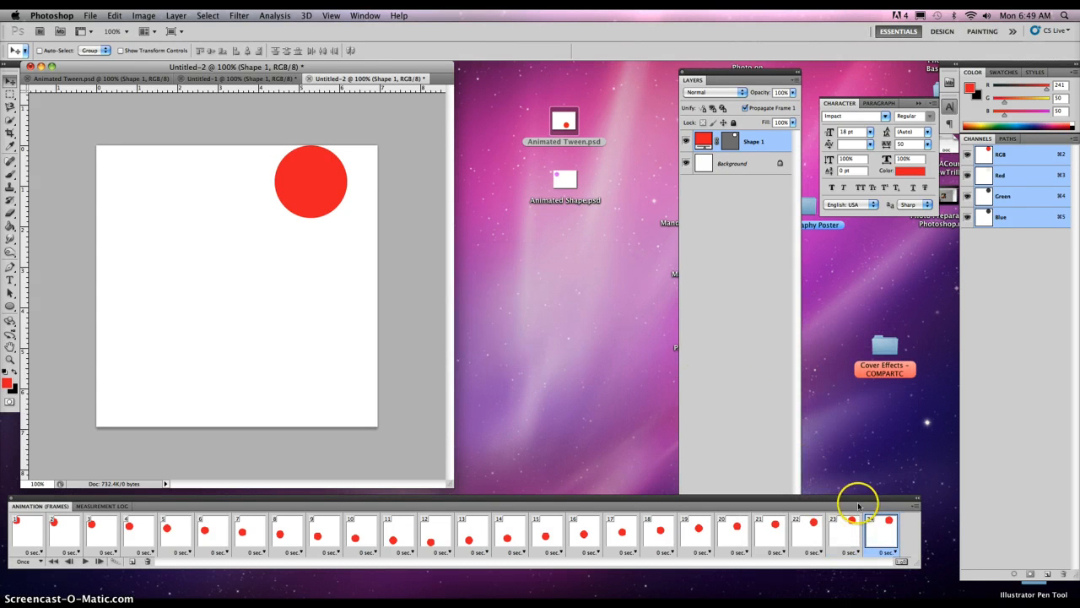
pyautogui.moveTo(324, 188); pyautogui.dragTo(353, 243)
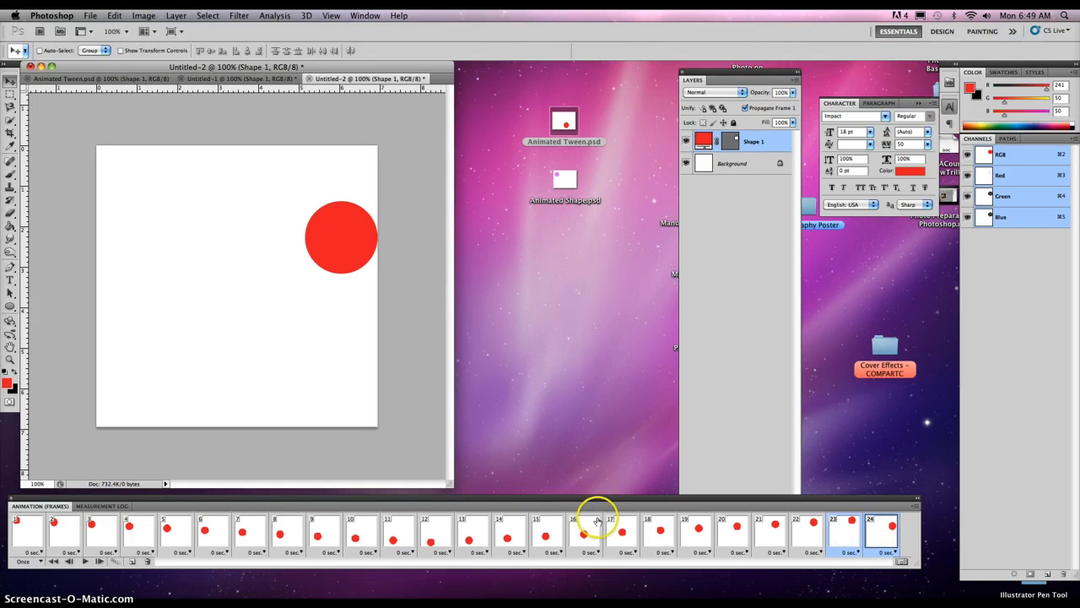
# Tween the selected frames 23 and 24 with 5 added frames across all layers, including position, opacity and effects
pyautogui.click(115, 562)
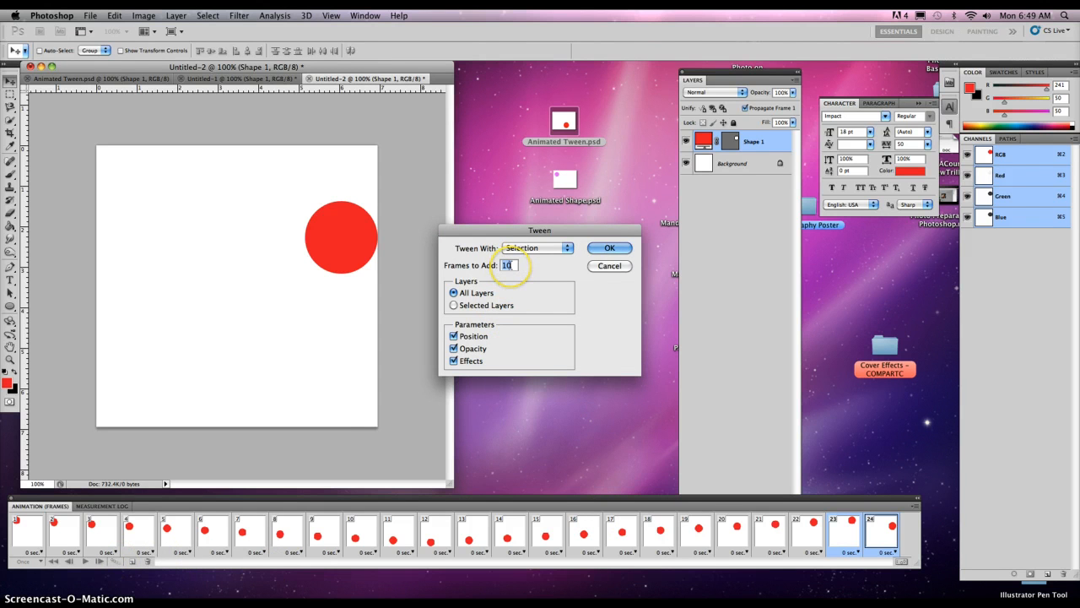
pyautogui.click(603, 247)
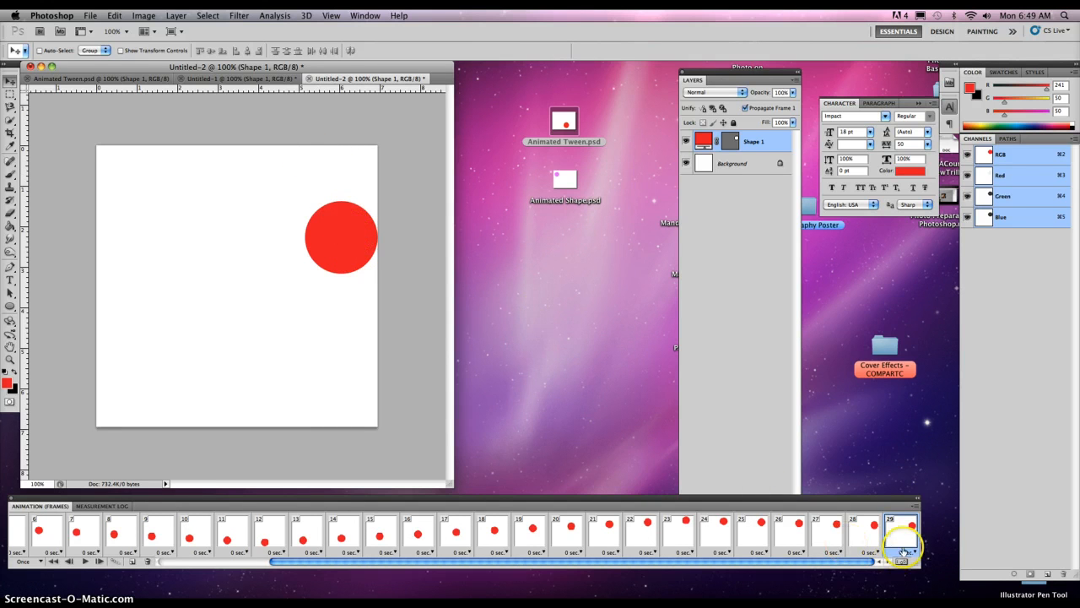
# Paste a copy of frame 29 after it and move the new frame's circle to the canvas's bottom edge, slightly left of centre
pyautogui.click(917, 505)
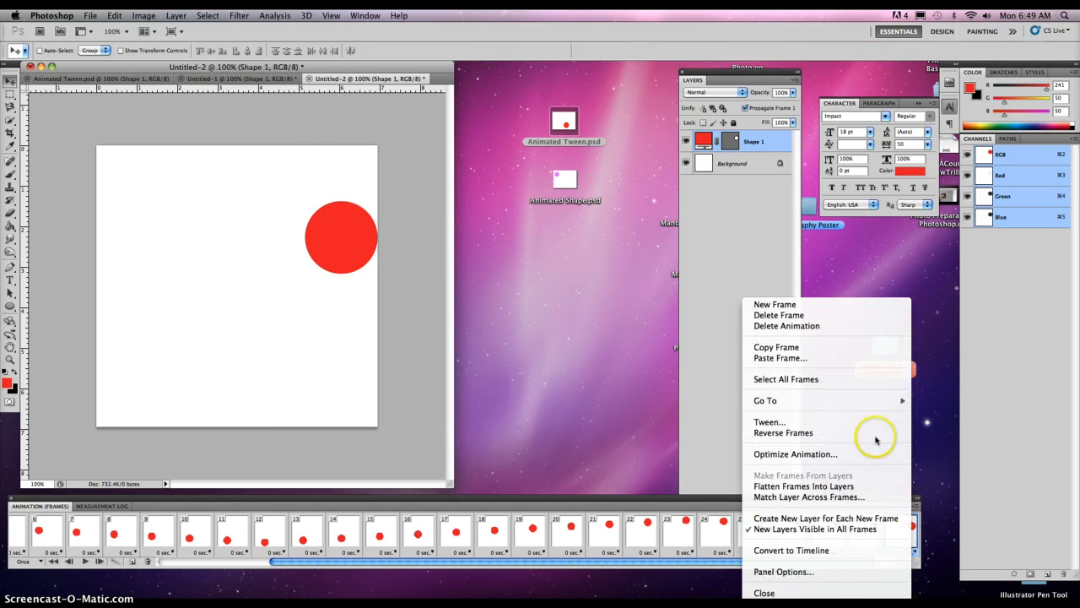
pyautogui.click(792, 347)
pyautogui.click(916, 505)
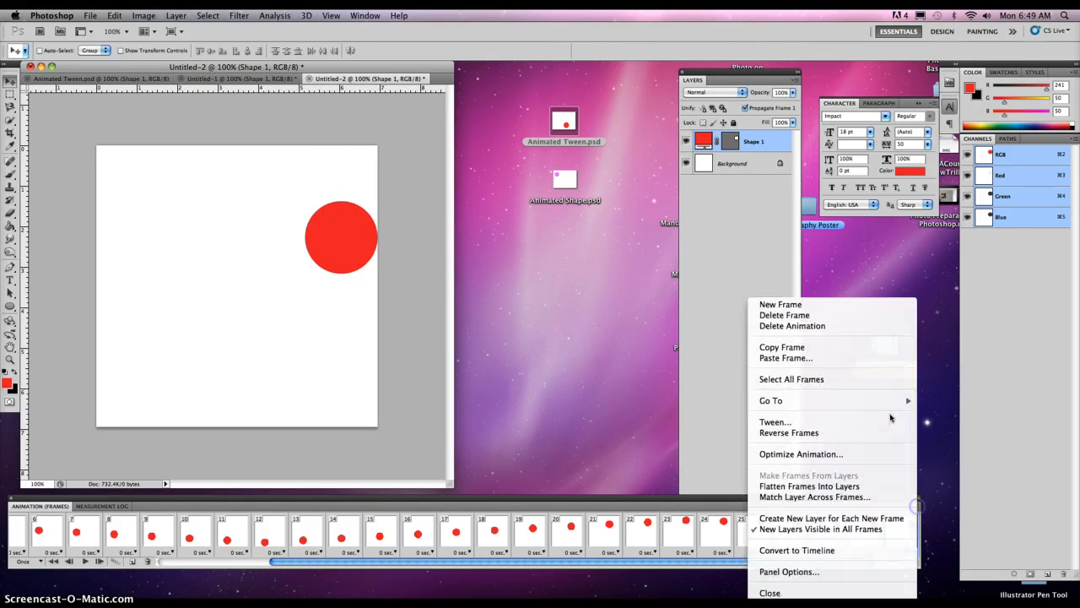
pyautogui.click(819, 359)
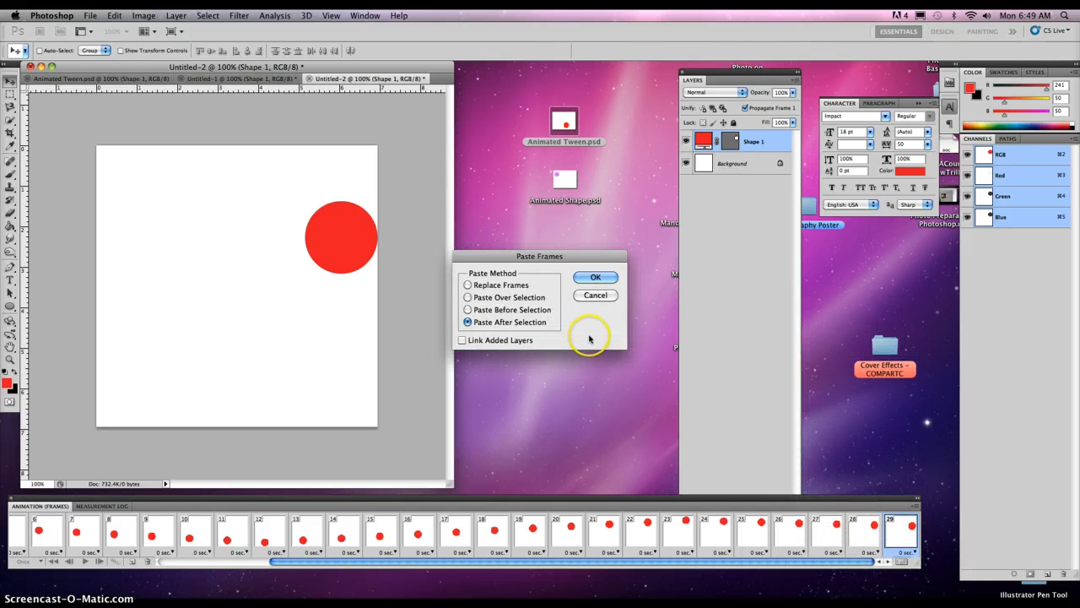
pyautogui.click(595, 277)
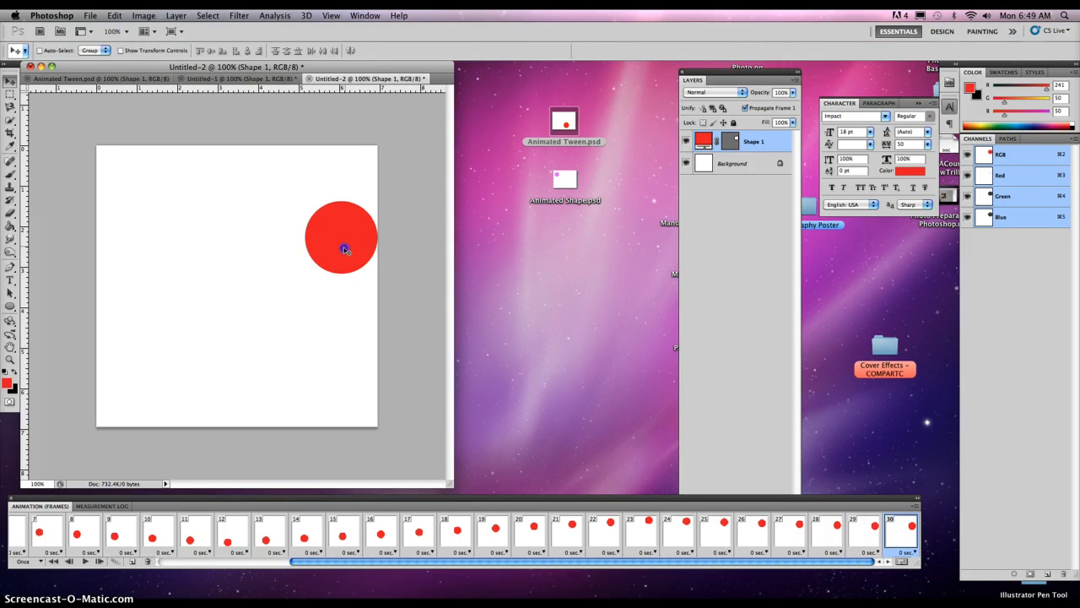
pyautogui.moveTo(344, 250); pyautogui.dragTo(227, 398)
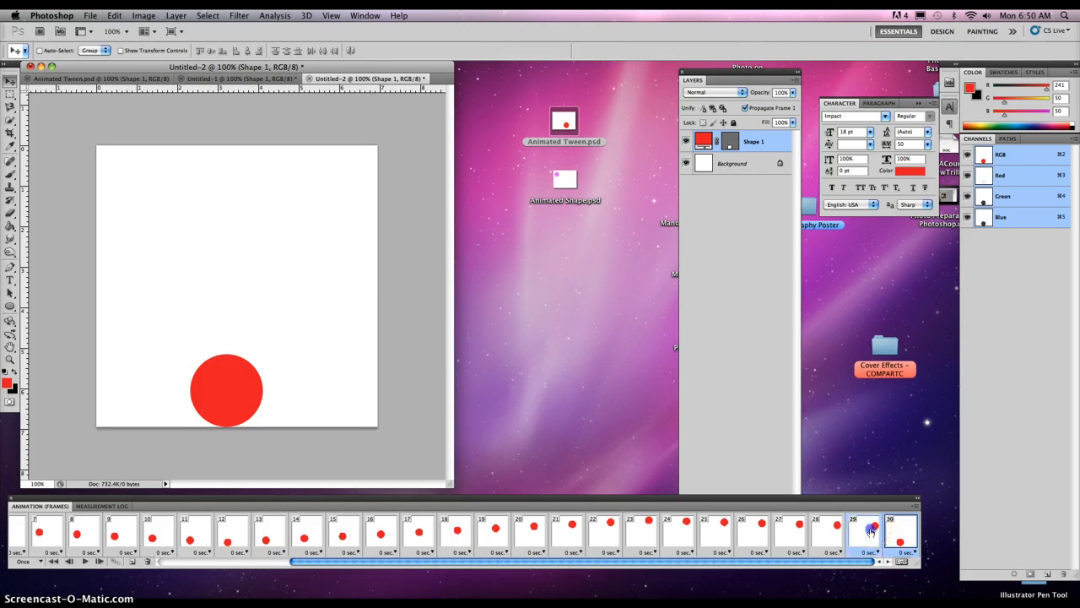
# Tween the selected frames 29 and 30 with 10 added frames across all layers, including position, opacity and effects
pyautogui.click(115, 562)
pyautogui.click(511, 268)
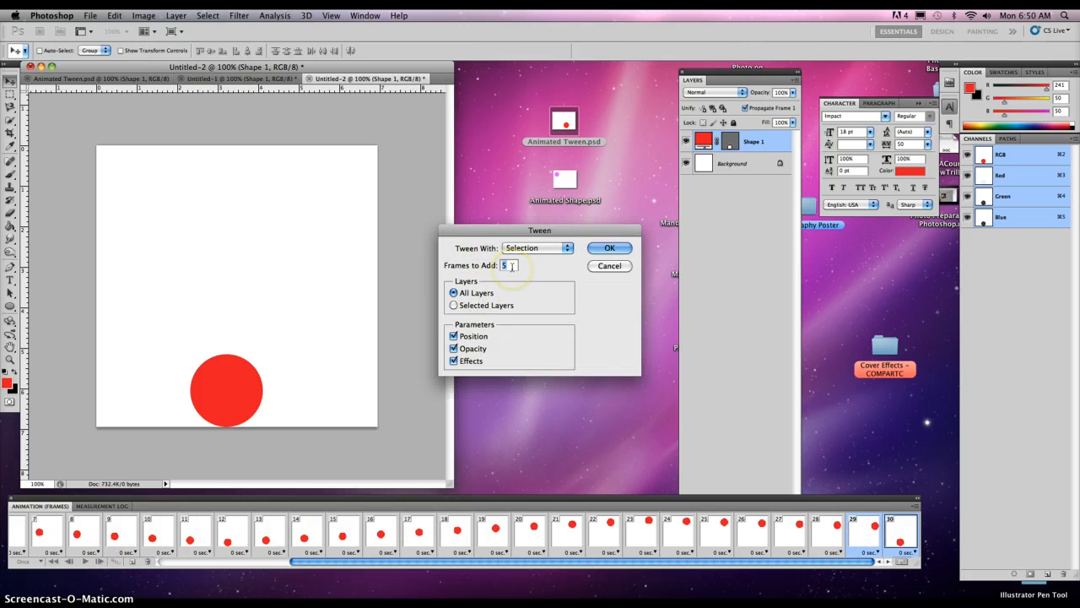
pyautogui.click(610, 248)
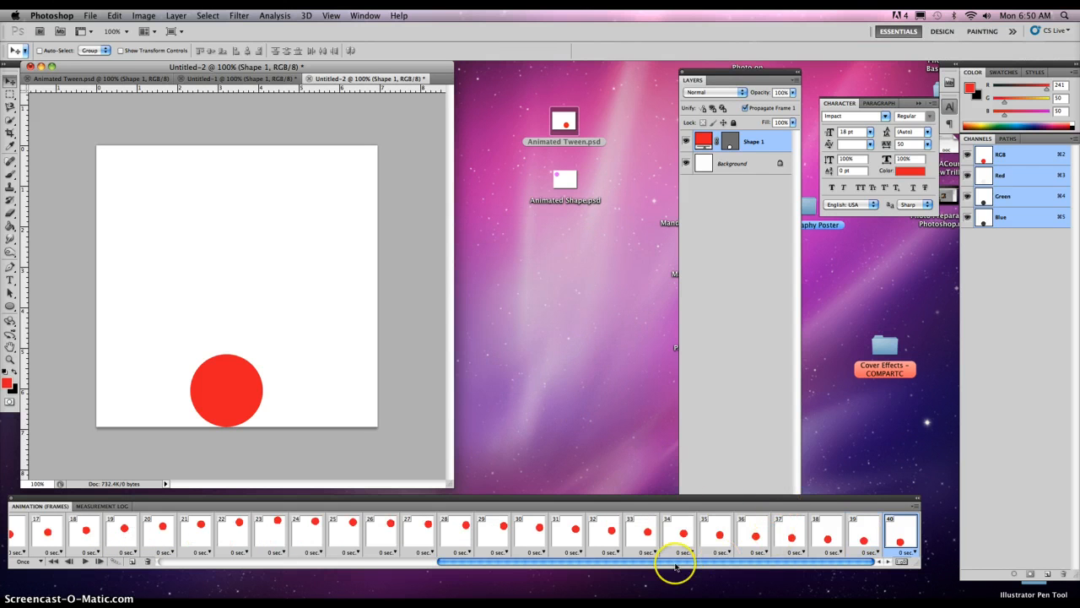
# Play the animation from frame 1 to preview the ball bouncing off the canvas's right edge and down to the bottom
pyautogui.moveTo(669, 566); pyautogui.dragTo(337, 549)
pyautogui.click(29, 531)
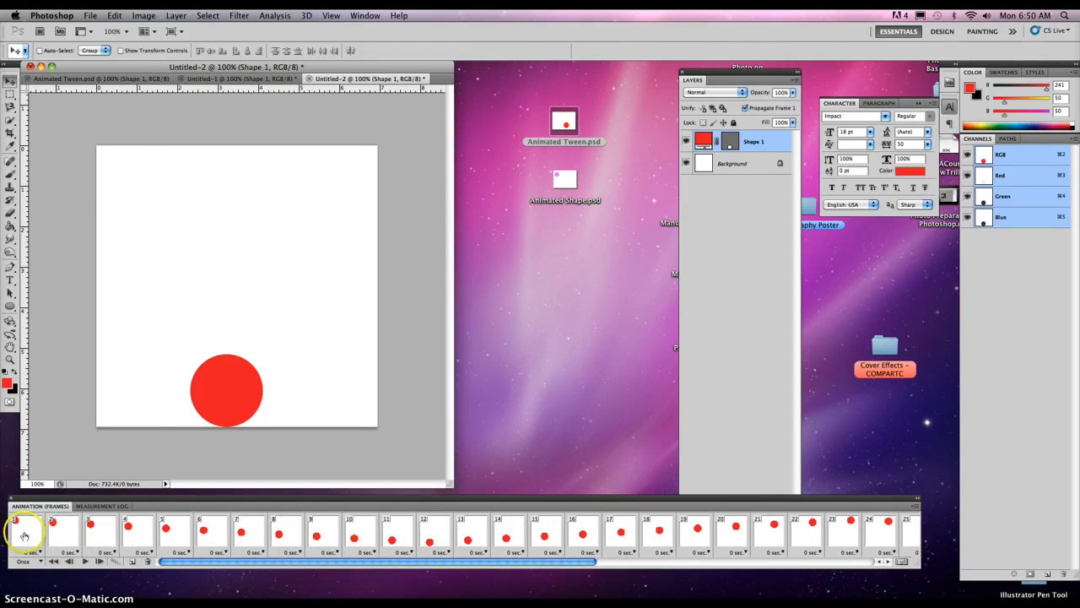
pyautogui.click(84, 563)
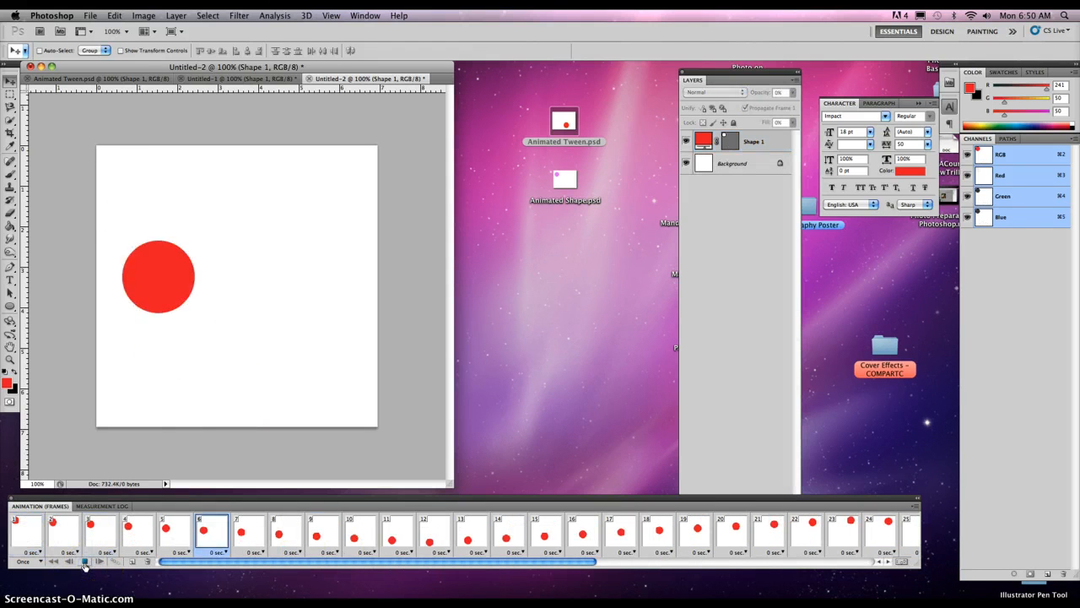